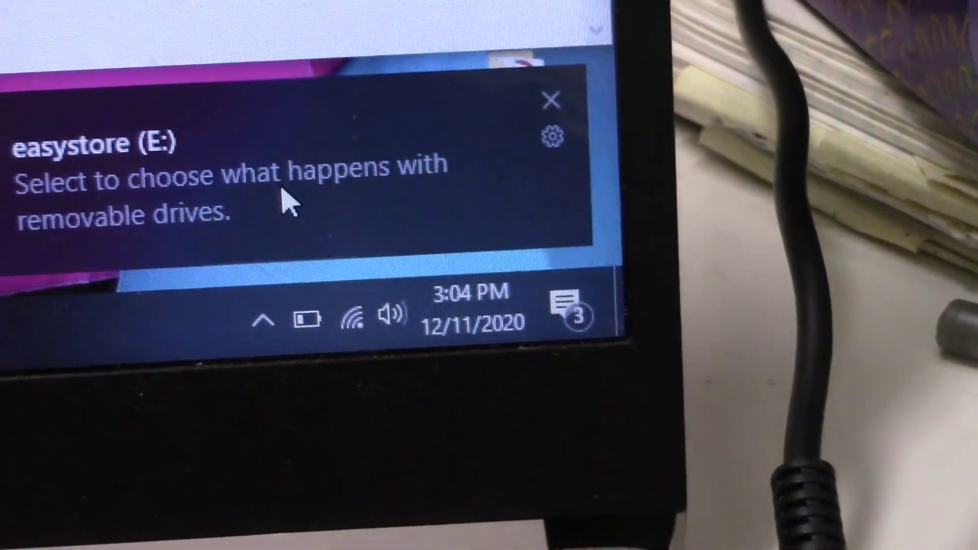
- Open easystore (E:) from its AutoPlay notification and launch the Windows Discovery installer
{"action": "left_click", "coordinate": [293, 237]}
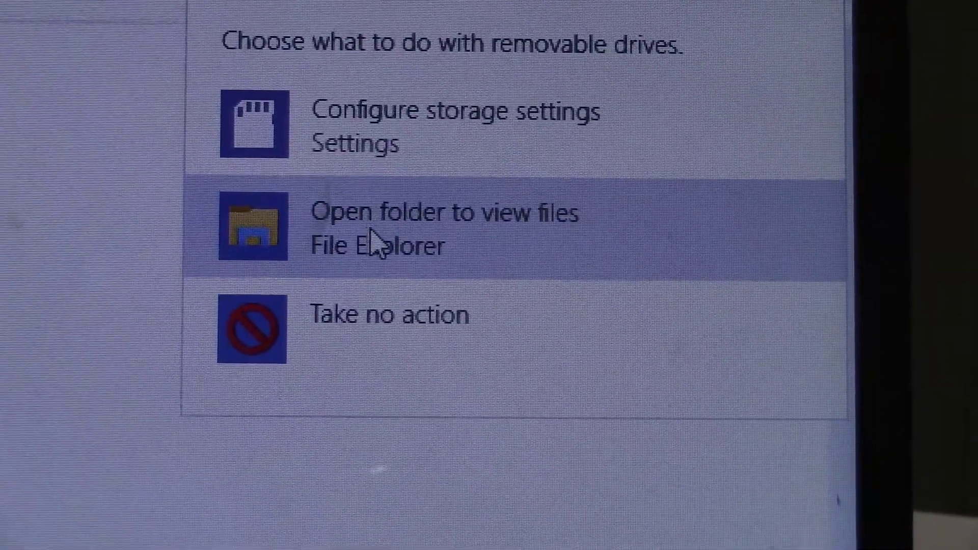
{"action": "left_click", "coordinate": [443, 245]}
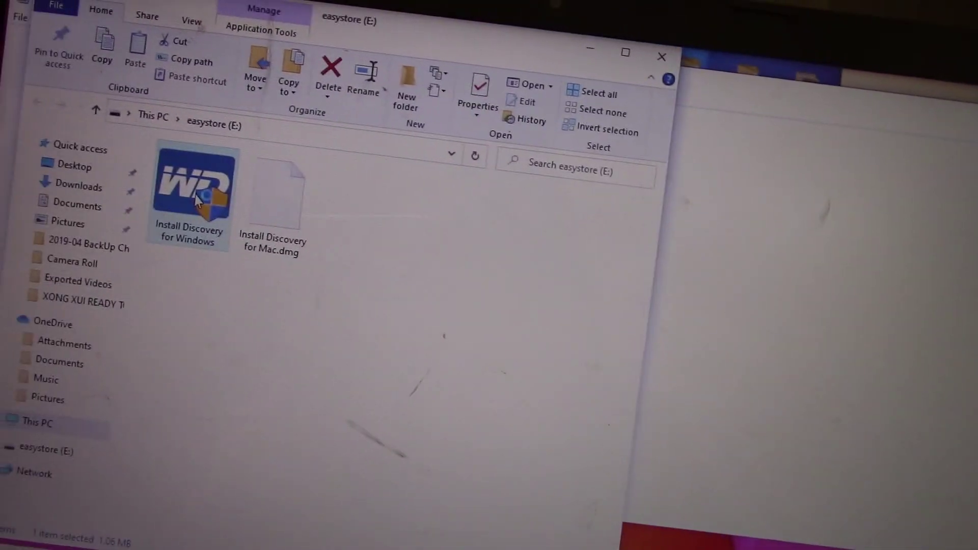
{"action": "double_click", "coordinate": [197, 198]}
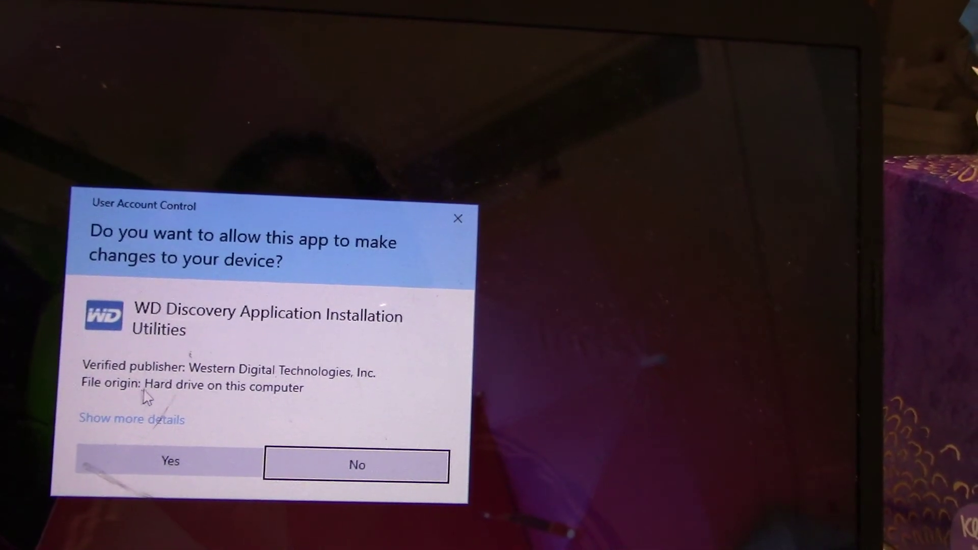
- Approve the installer's permission prompt after viewing its details
{"action": "left_click", "coordinate": [131, 417]}
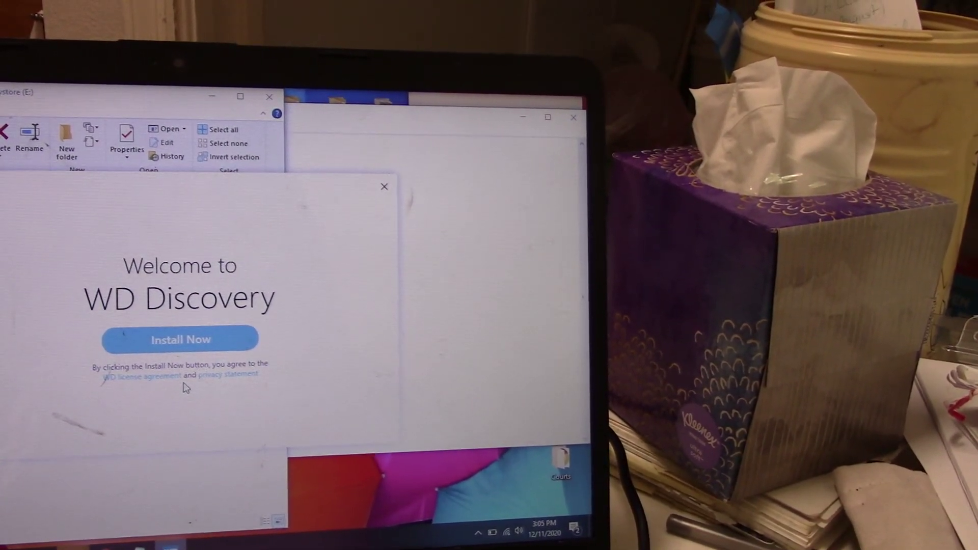
{"action": "left_click", "coordinate": [229, 337]}
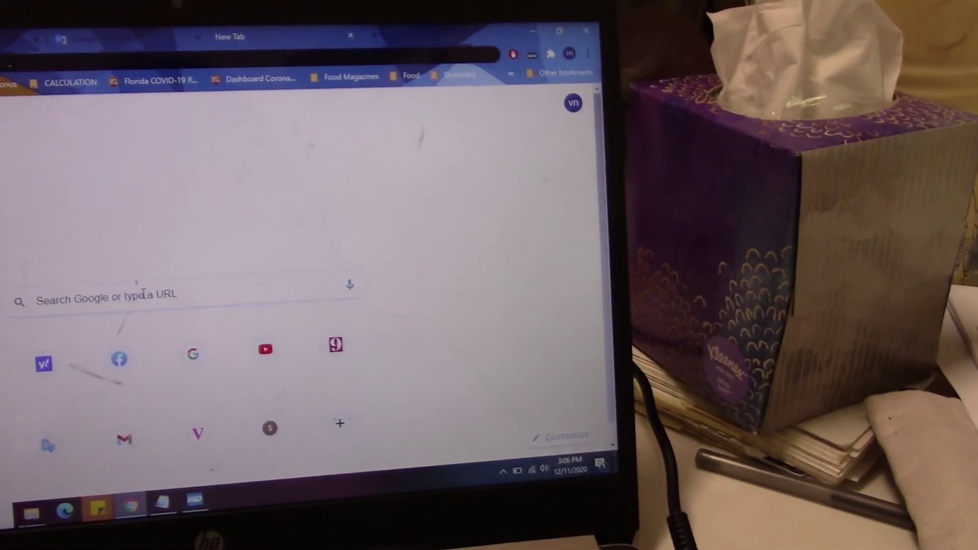
- Start a Google search for 'WD Discovery' in a new tab
{"action": "left_click", "coordinate": [178, 288]}
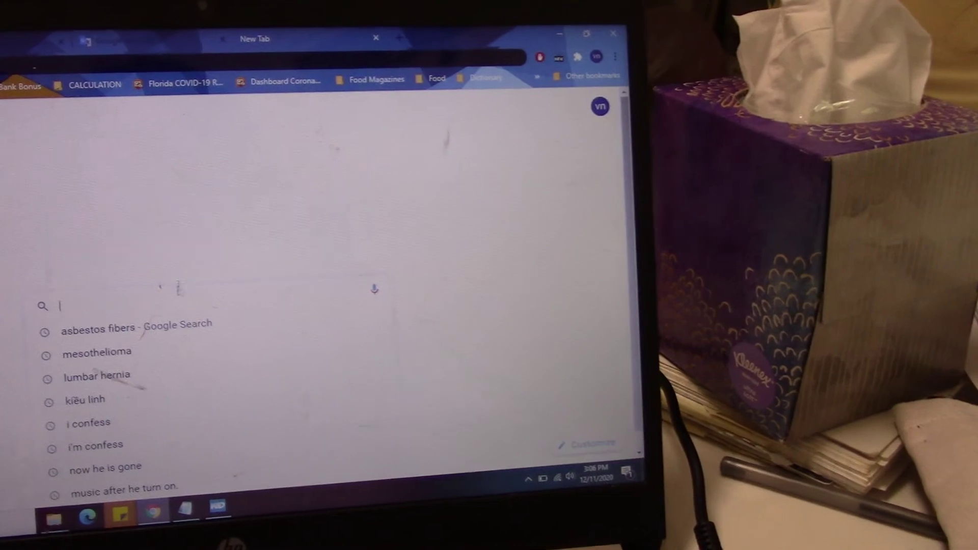
{"action": "type", "text": "WD D"}
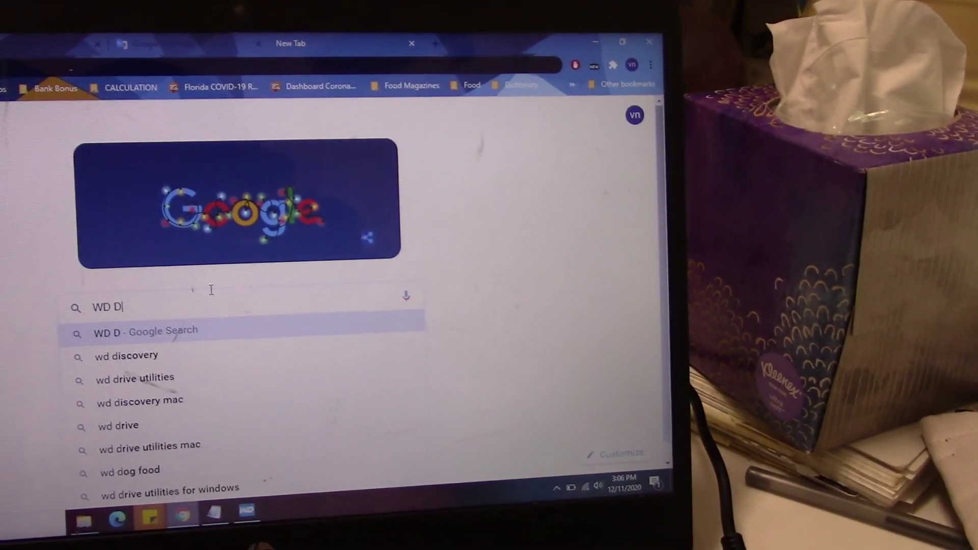
{"action": "type", "text": "IS"}
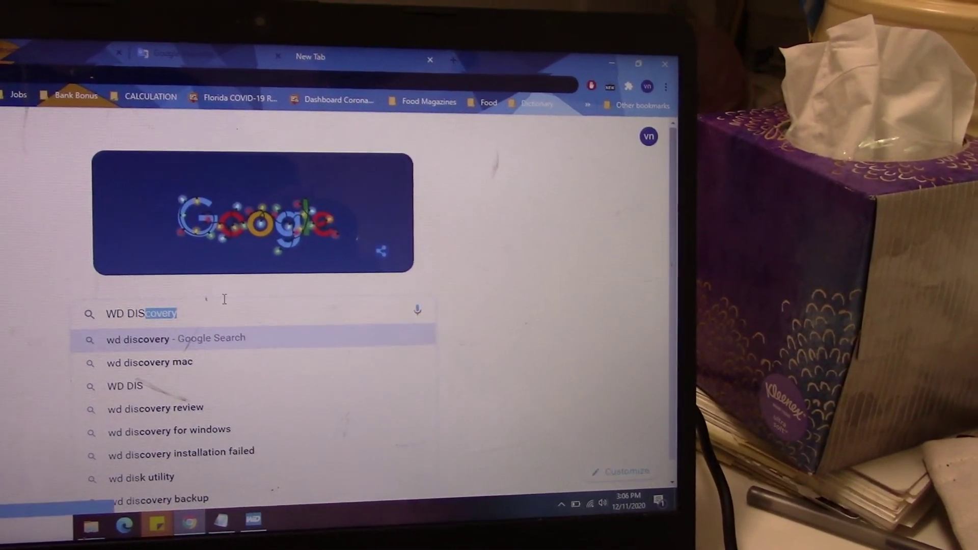
{"action": "type", "text": "COV"}
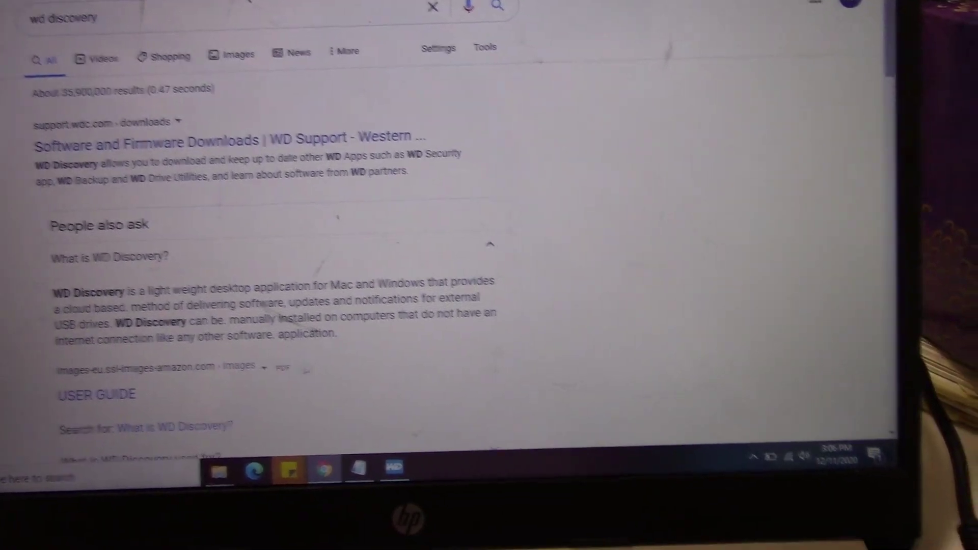
{"action": "scroll", "coordinate": [802, 48], "scroll_direction": "down", "scroll_amount": 4}
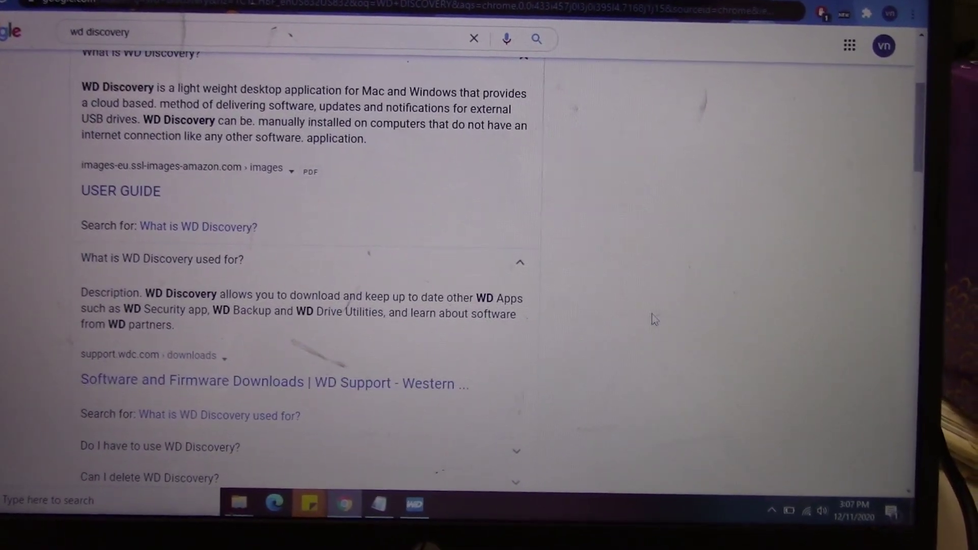
{"action": "scroll", "coordinate": [654, 319], "scroll_direction": "down", "scroll_amount": 1}
{"action": "scroll", "coordinate": [654, 320], "scroll_direction": "down", "scroll_amount": 2}
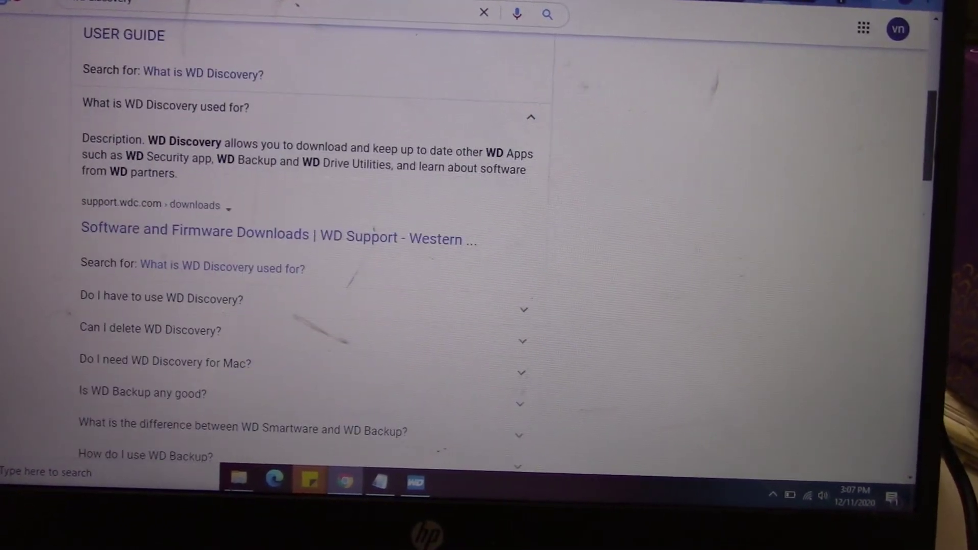
{"action": "scroll", "coordinate": [654, 320], "scroll_direction": "down", "scroll_amount": 1}
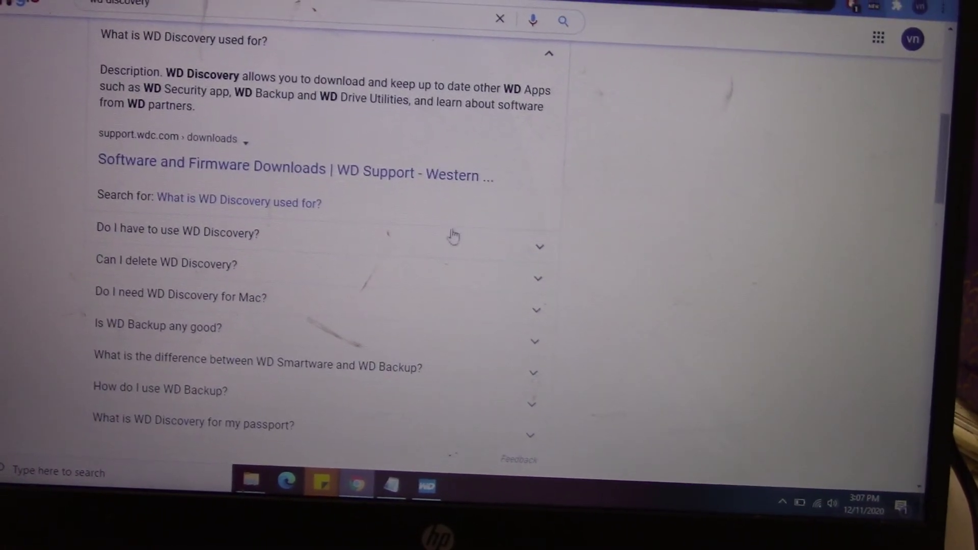
- Expand the answers on needing WD Discovery, deleting it, and whether WD Backup is good
{"action": "left_click", "coordinate": [214, 231]}
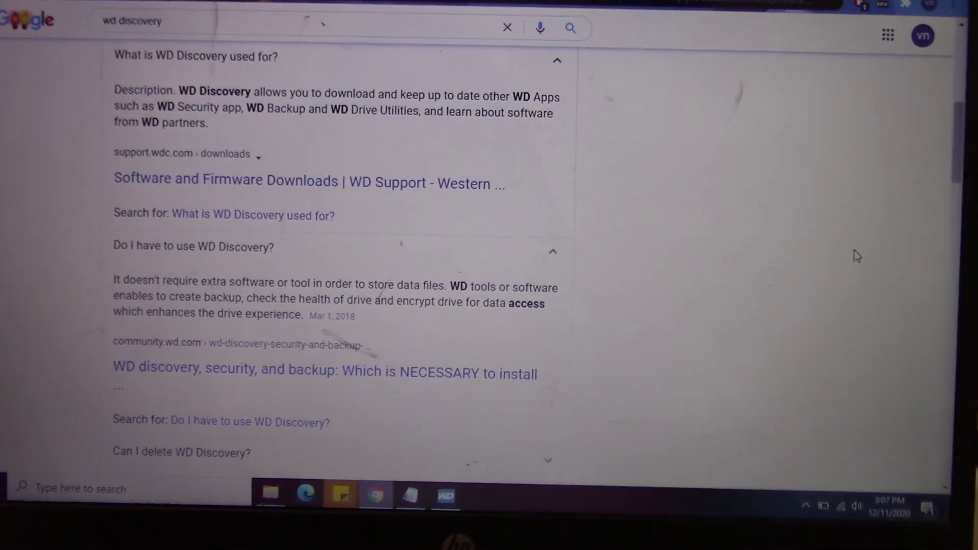
{"action": "scroll", "coordinate": [251, 321], "scroll_direction": "down", "scroll_amount": 1}
{"action": "scroll", "coordinate": [413, 203], "scroll_direction": "down", "scroll_amount": 3}
{"action": "scroll", "coordinate": [413, 203], "scroll_direction": "down", "scroll_amount": 1}
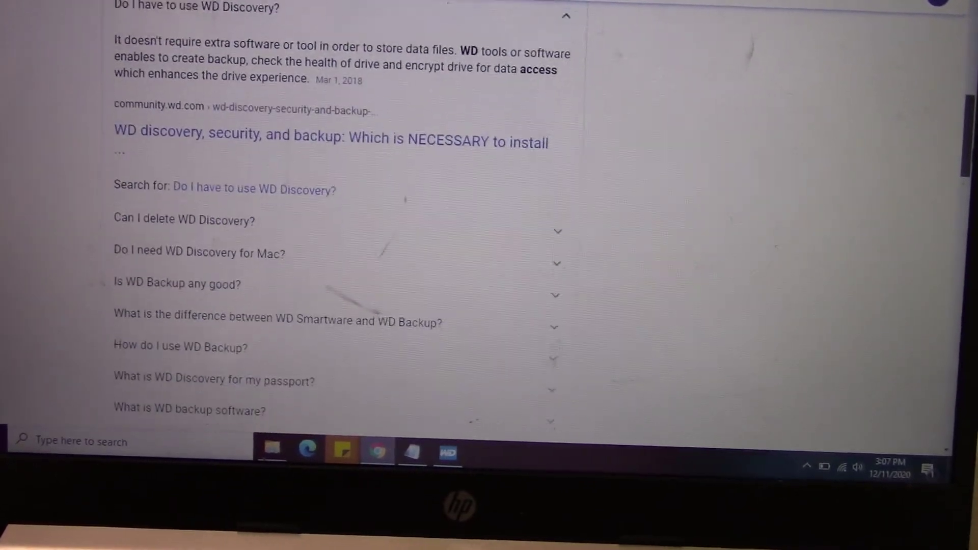
{"action": "left_click", "coordinate": [229, 224]}
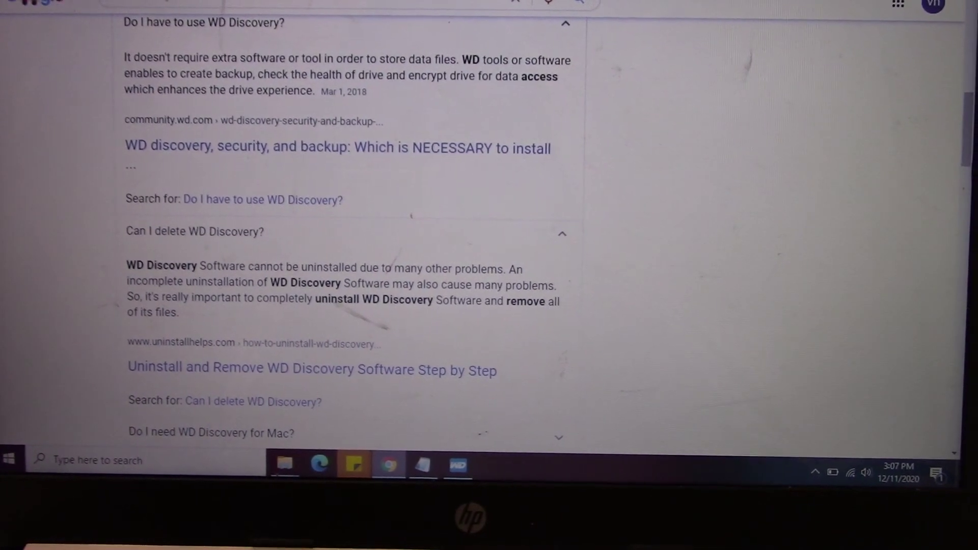
{"action": "scroll", "coordinate": [410, 216], "scroll_direction": "down", "scroll_amount": 3}
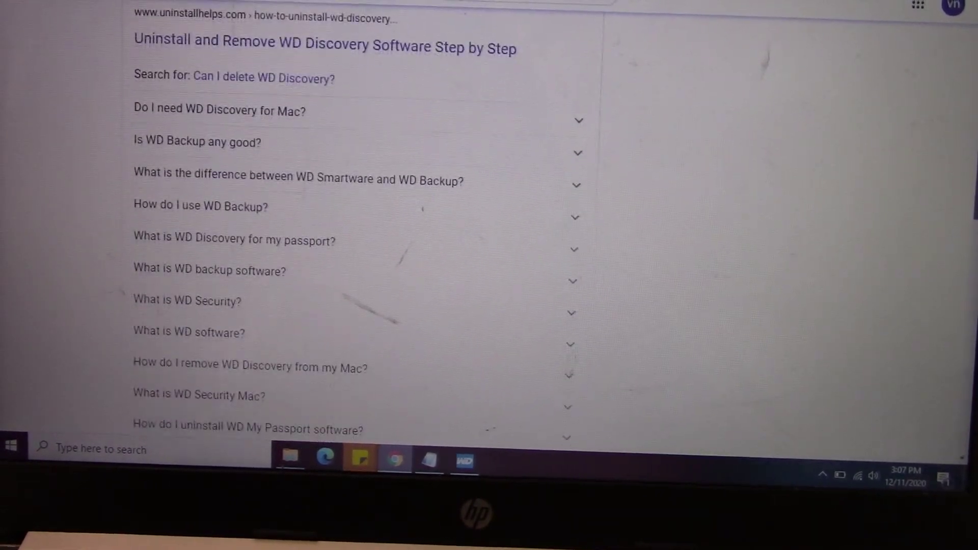
{"action": "left_click", "coordinate": [231, 150]}
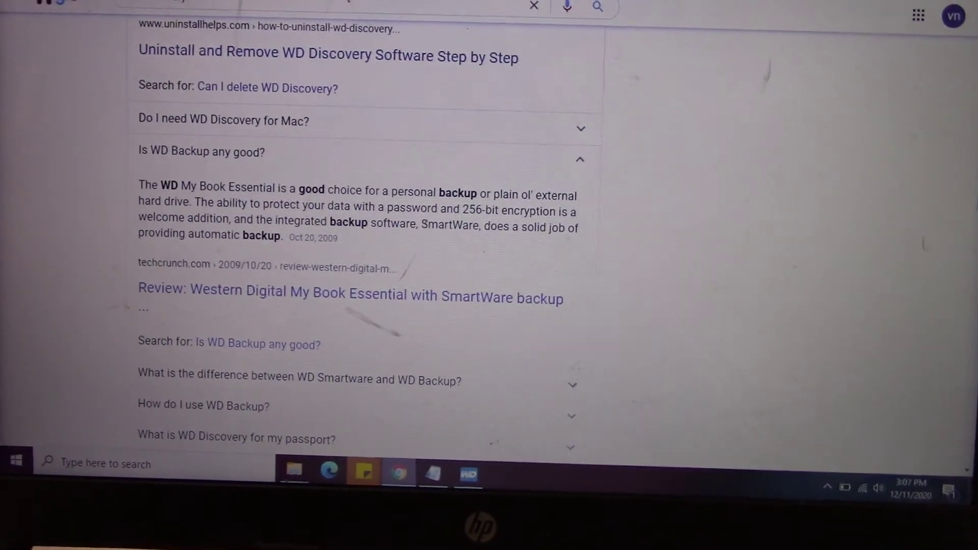
{"action": "scroll", "coordinate": [299, 188], "scroll_direction": "down", "scroll_amount": 2}
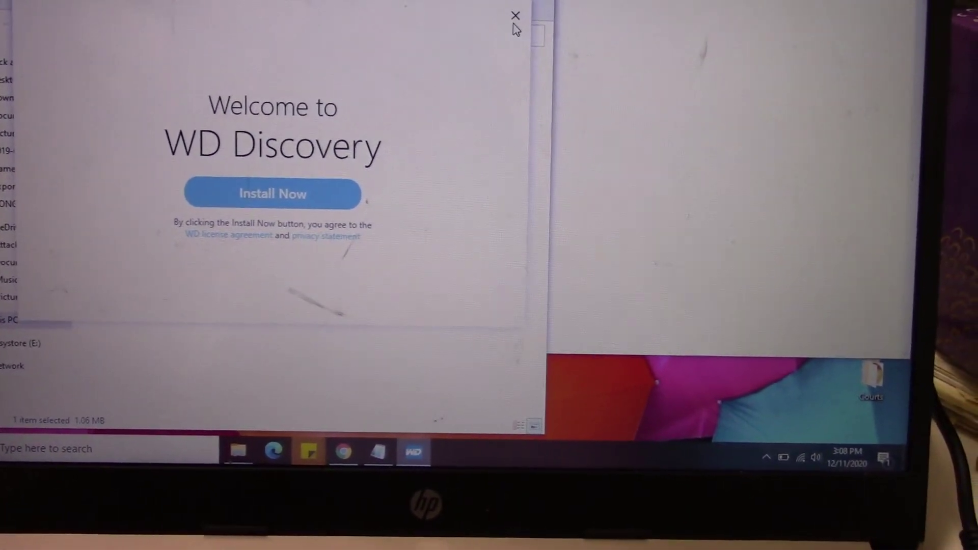
- Quit WD Discovery setup with confirmation and shorten the easystore window to uncover the desktop
{"action": "left_click", "coordinate": [515, 18]}
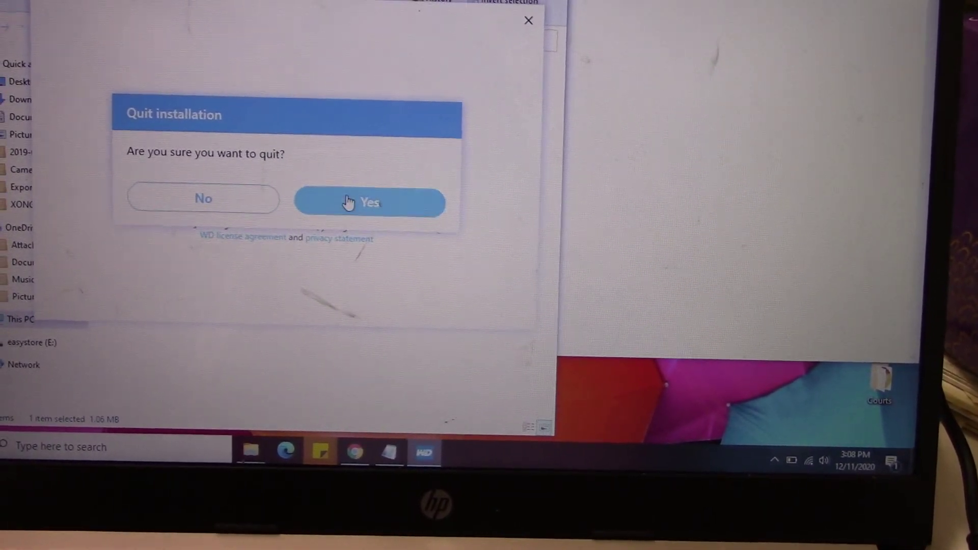
{"action": "left_click", "coordinate": [372, 203]}
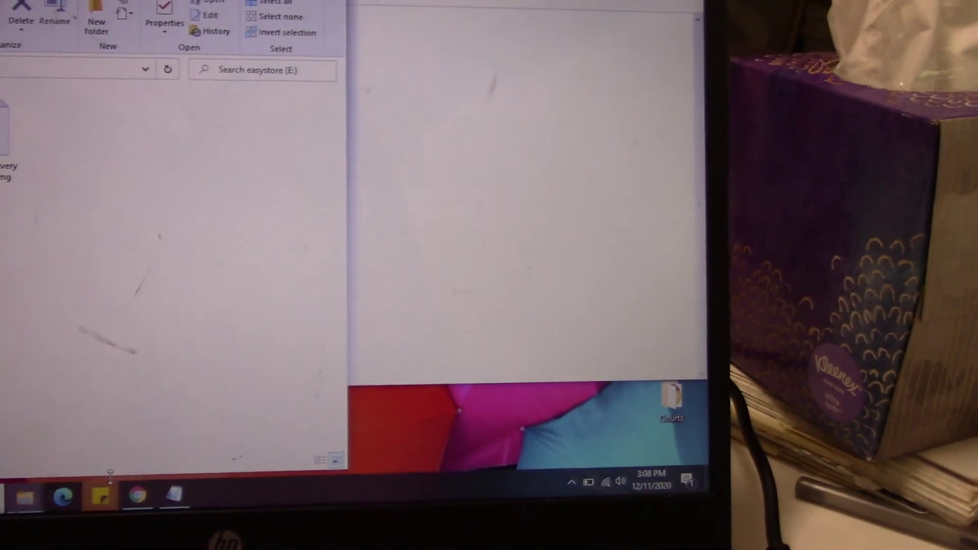
{"action": "mouse_move", "coordinate": [192, 474]}
{"action": "left_mouse_down"}
{"action": "mouse_move", "coordinate": [192, 337]}
{"action": "mouse_move", "coordinate": [192, 394]}
{"action": "left_mouse_up"}
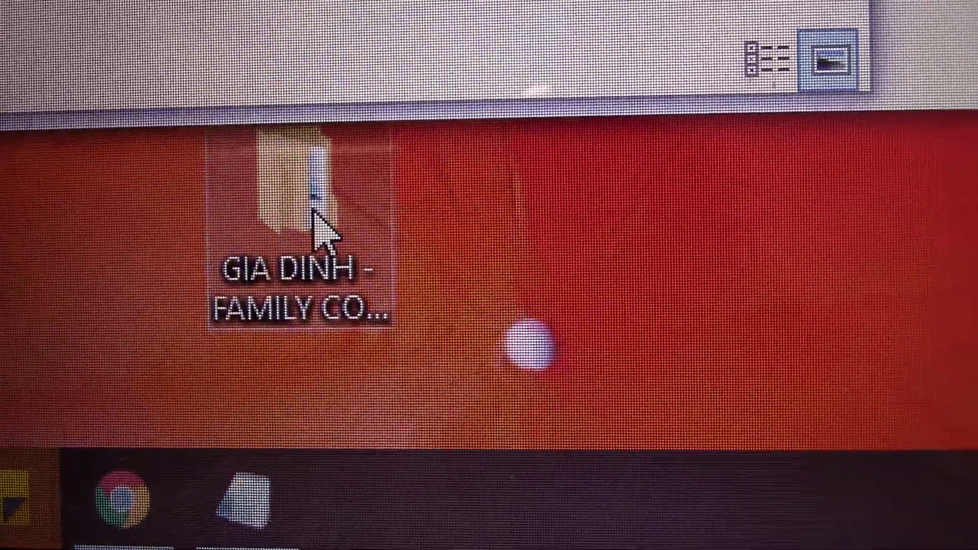
- Cancel copying the 30 Desktop items to easystore (E:) at 28%
{"action": "right_click", "coordinate": [313, 208]}
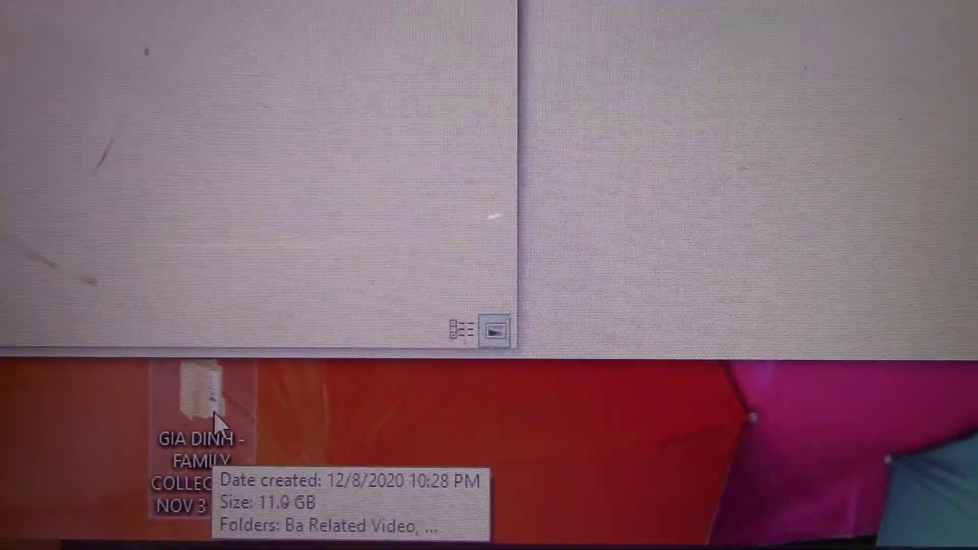
{"action": "right_click", "coordinate": [204, 424]}
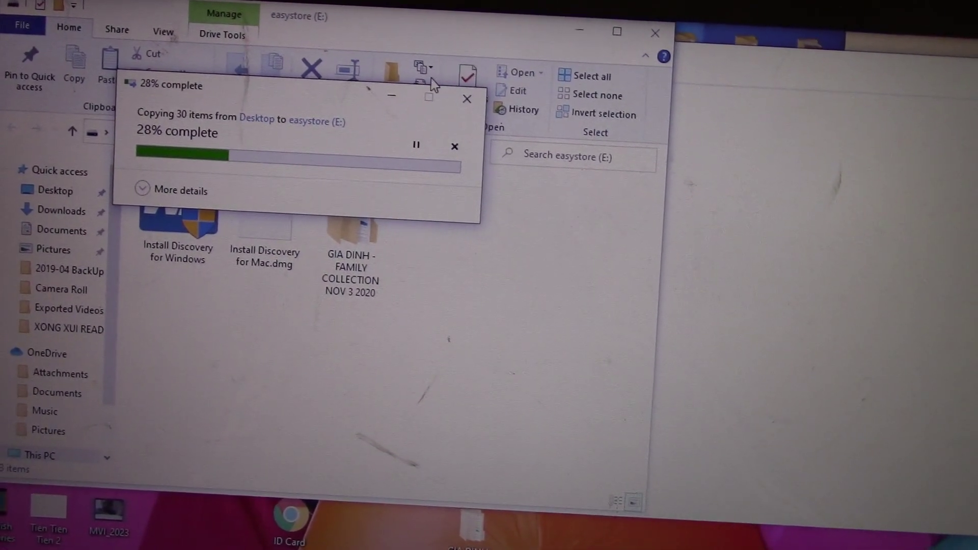
{"action": "left_click", "coordinate": [466, 99]}
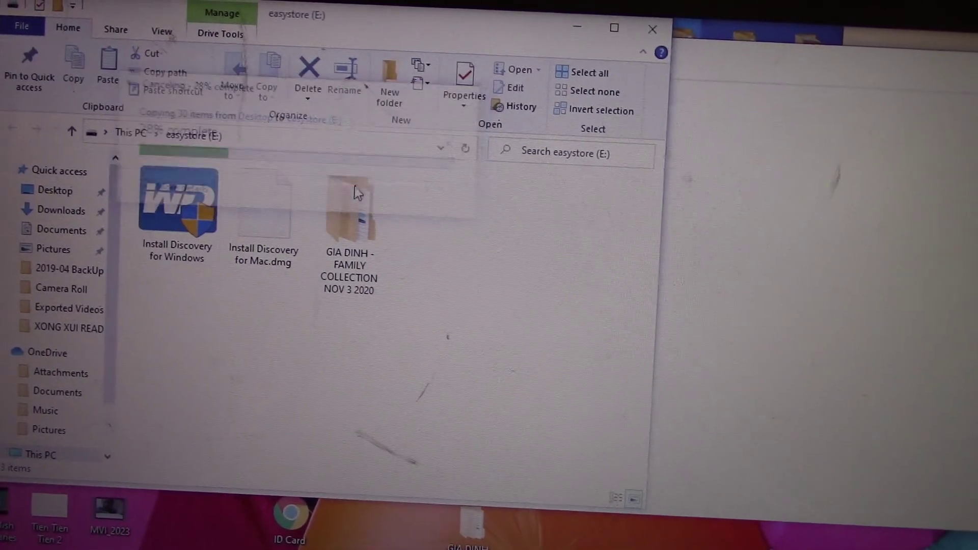
- Delete the GIA DINH - FAMILY COLLECTION folder from easystore (E:)
{"action": "double_click", "coordinate": [352, 229]}
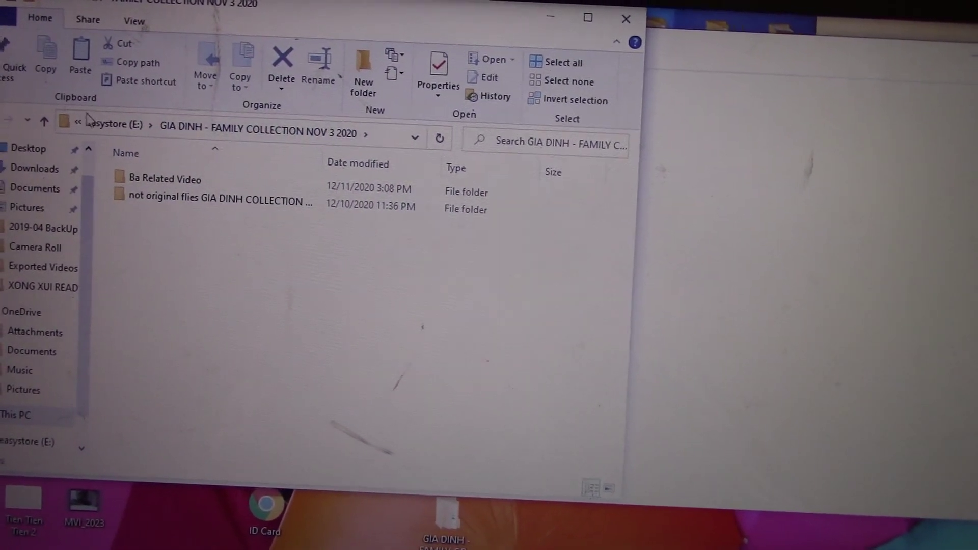
{"action": "key", "text": "alt+Left"}
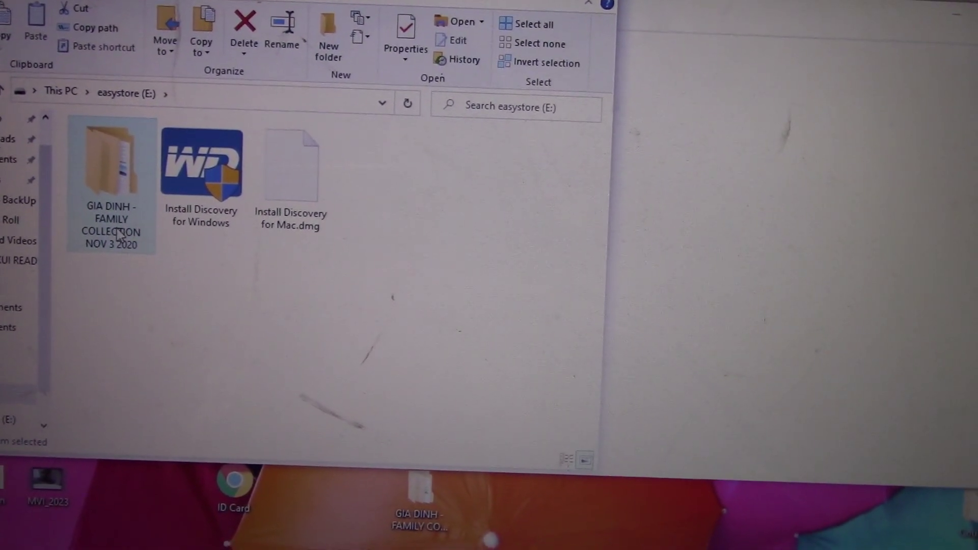
{"action": "right_click", "coordinate": [129, 246]}
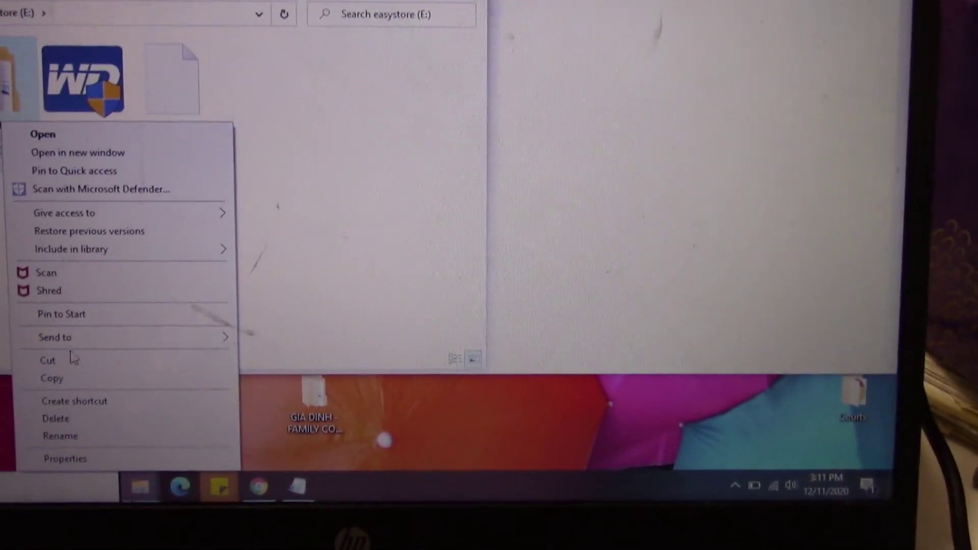
{"action": "left_click", "coordinate": [86, 399]}
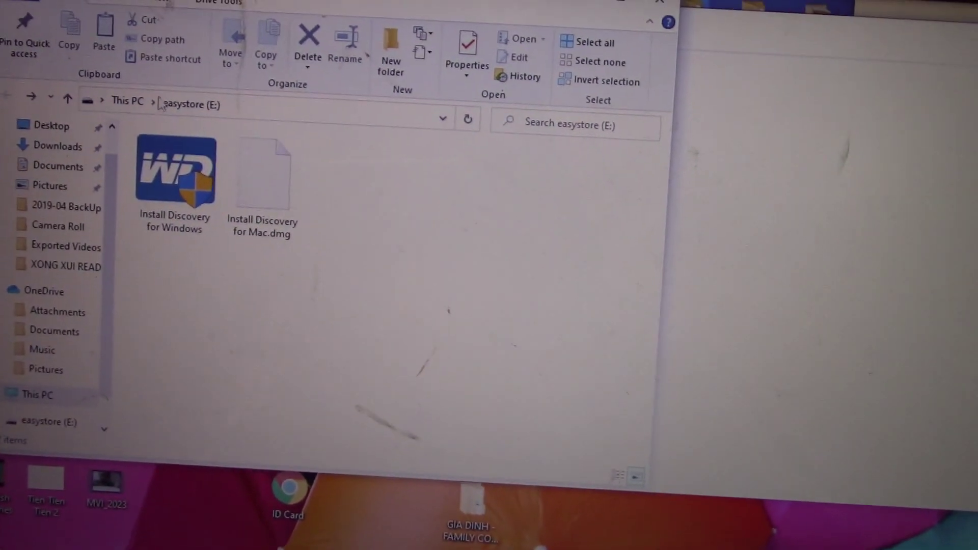
{"action": "left_click", "coordinate": [141, 107]}
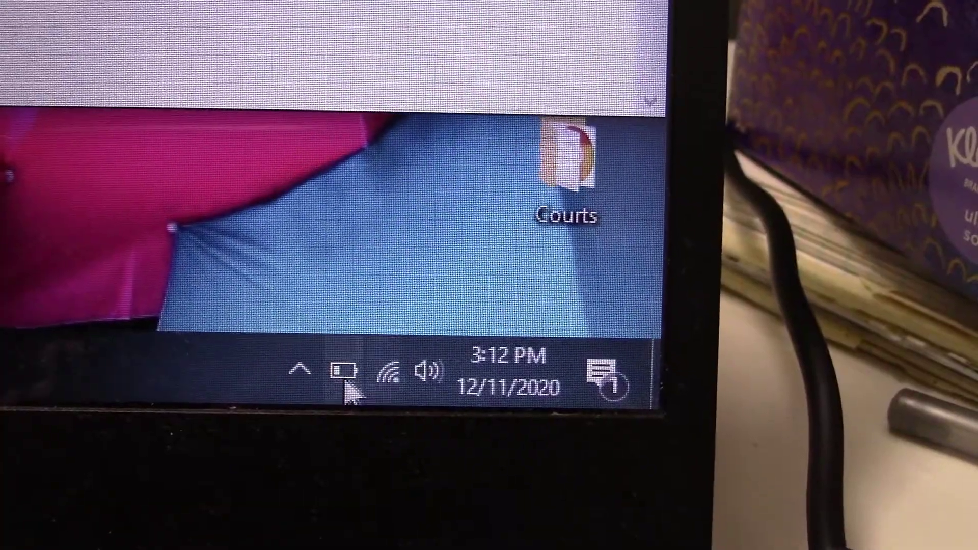
- Eject the easystore USB drive with the tray's Safely Remove Hardware icon
{"action": "left_click", "coordinate": [298, 369]}
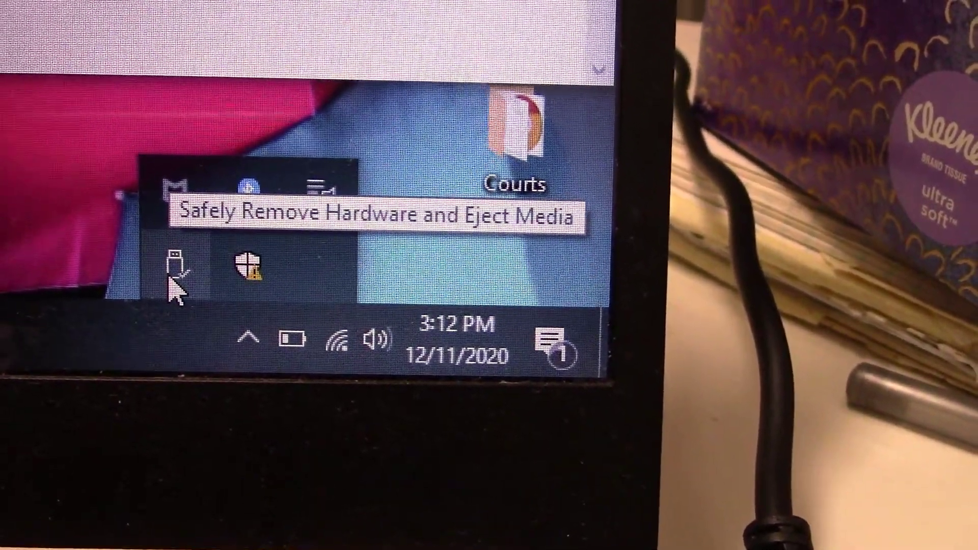
{"action": "left_click", "coordinate": [164, 277]}
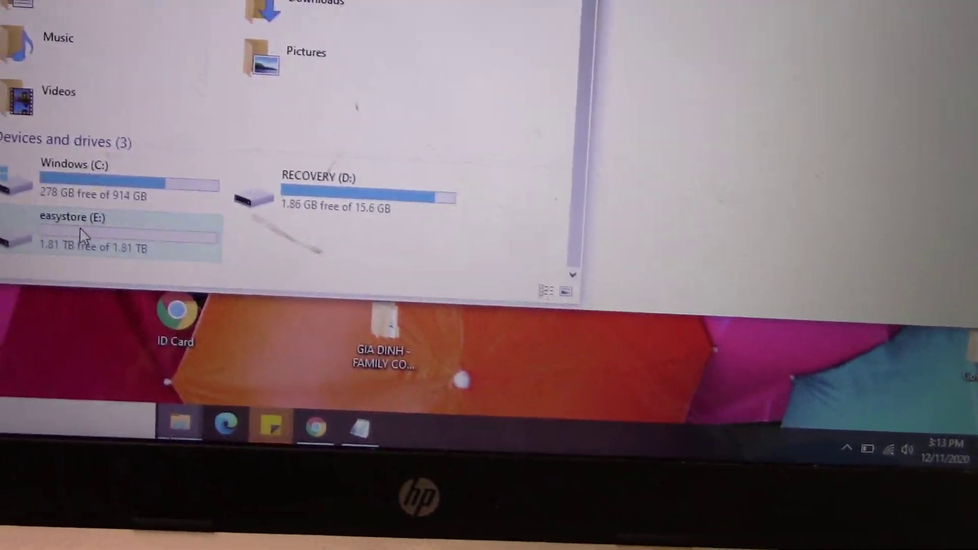
{"action": "mouse_move", "coordinate": [260, 298]}
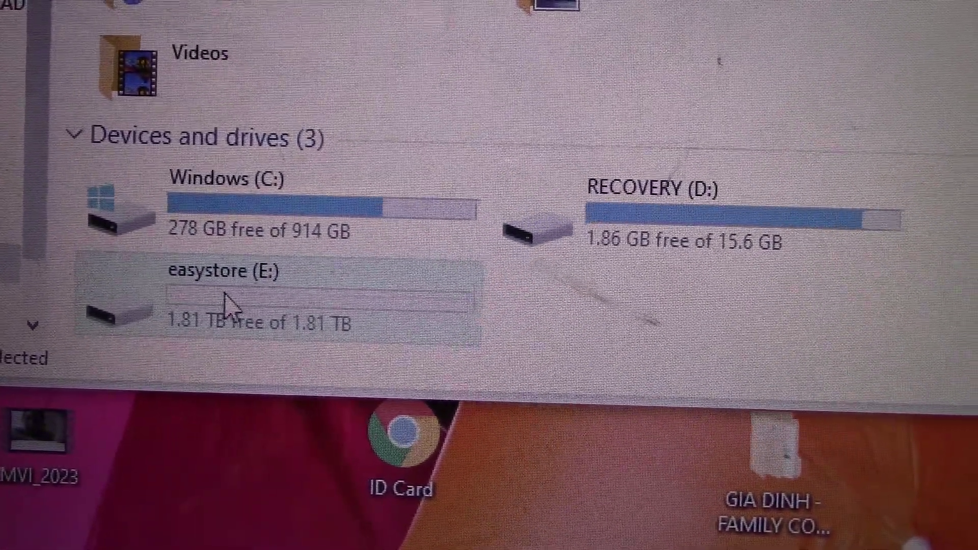
- Abandon a rename of easystore (E:), keeping its name, and open its Properties
{"action": "right_click", "coordinate": [238, 313]}
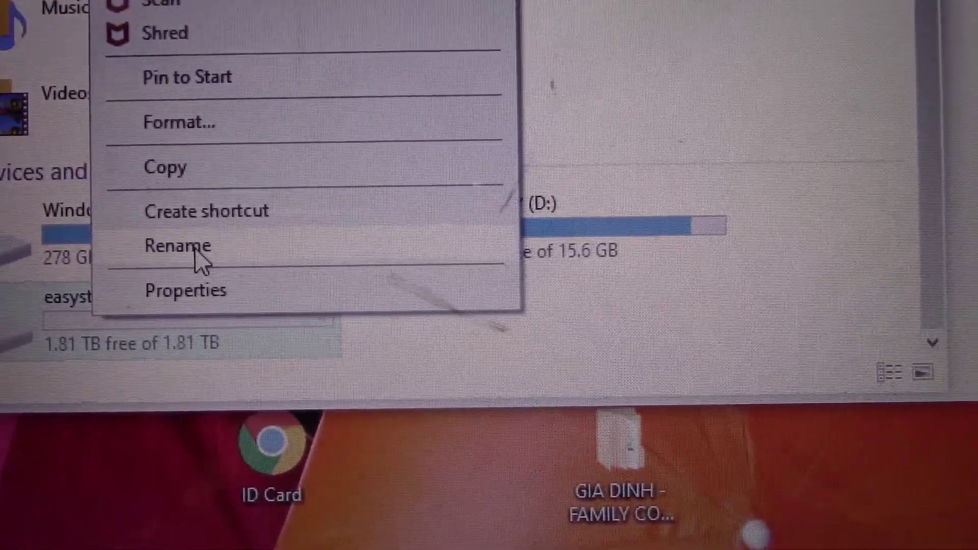
{"action": "left_click", "coordinate": [196, 252]}
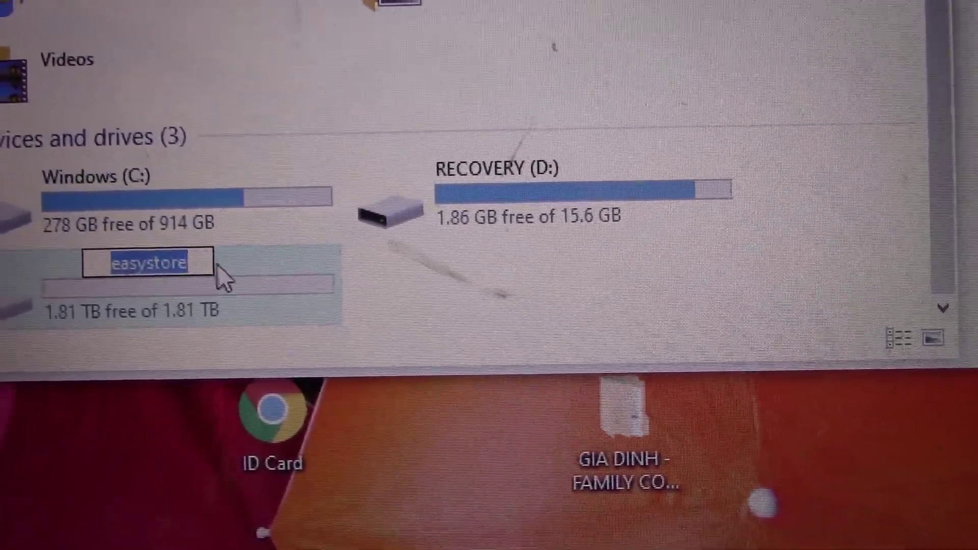
{"action": "key", "text": "Return"}
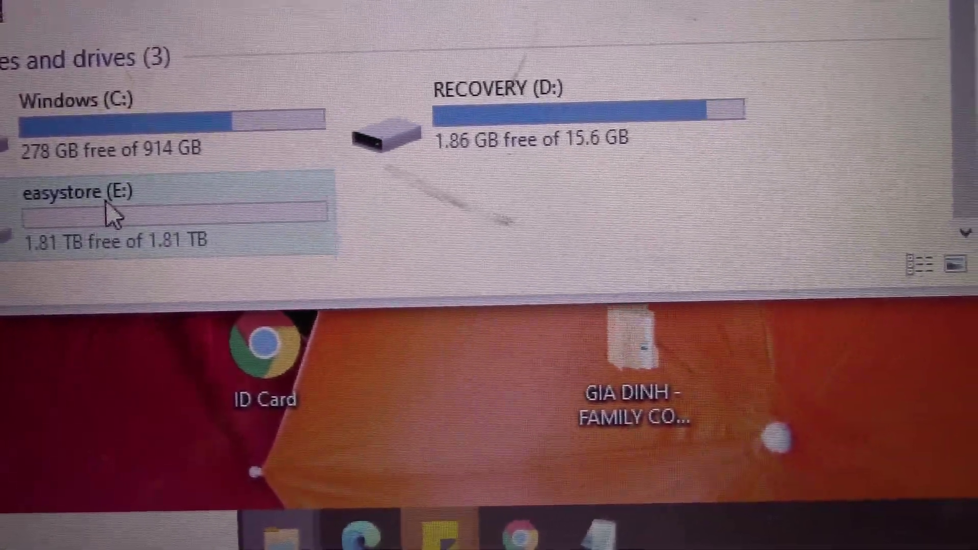
{"action": "right_click", "coordinate": [123, 213]}
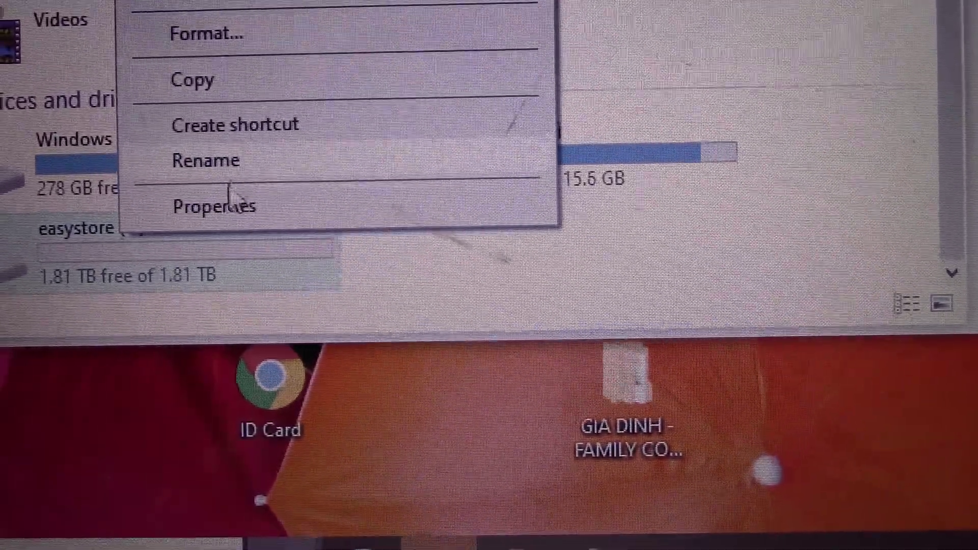
{"action": "left_click", "coordinate": [238, 221]}
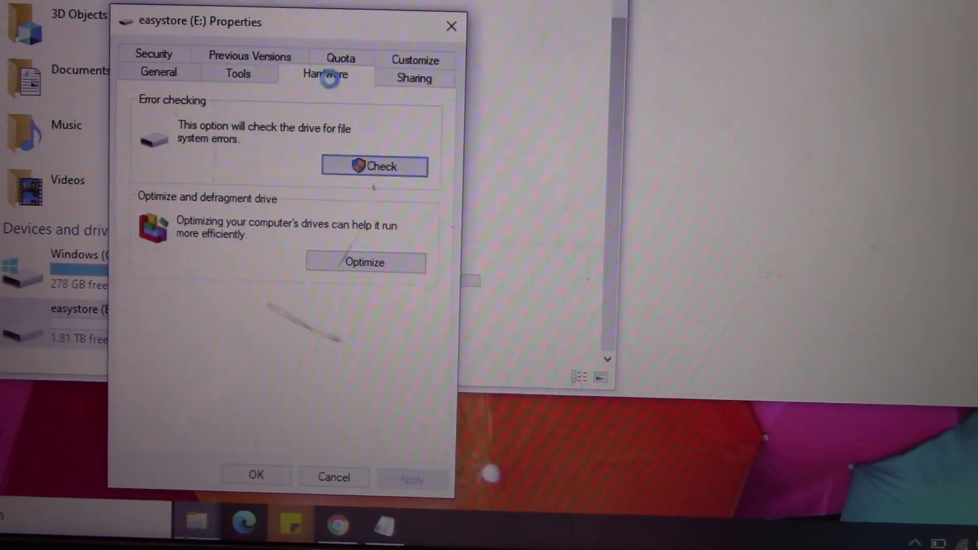
- Browse the Hardware, Sharing, Customize, Tools, General, Security, Previous Versions and Quota tabs
{"action": "left_click", "coordinate": [331, 69]}
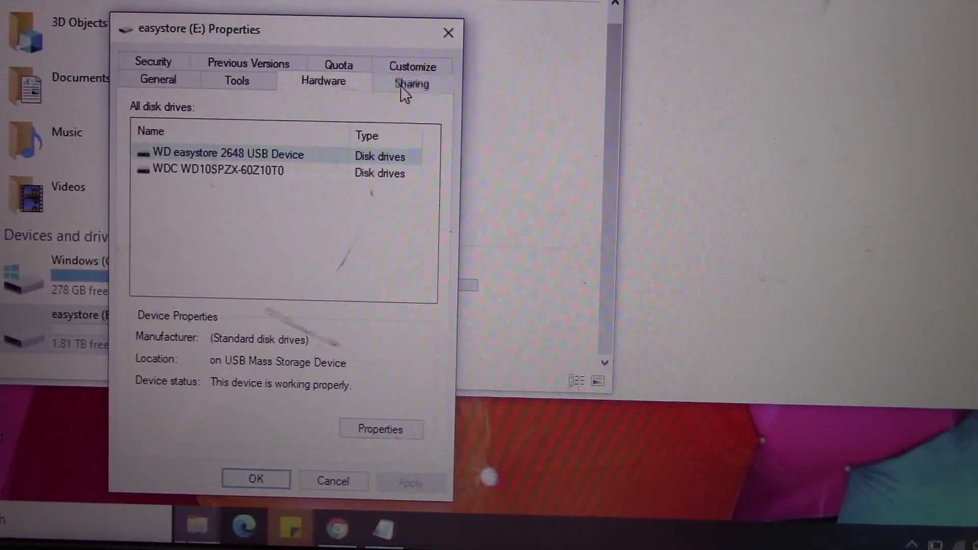
{"action": "left_click", "coordinate": [403, 88]}
{"action": "left_click", "coordinate": [414, 72]}
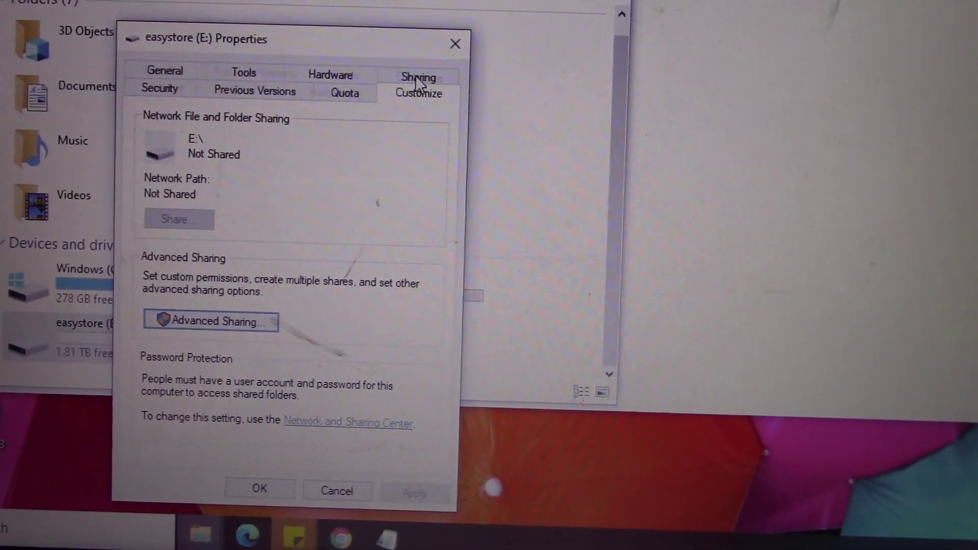
{"action": "left_click", "coordinate": [337, 80]}
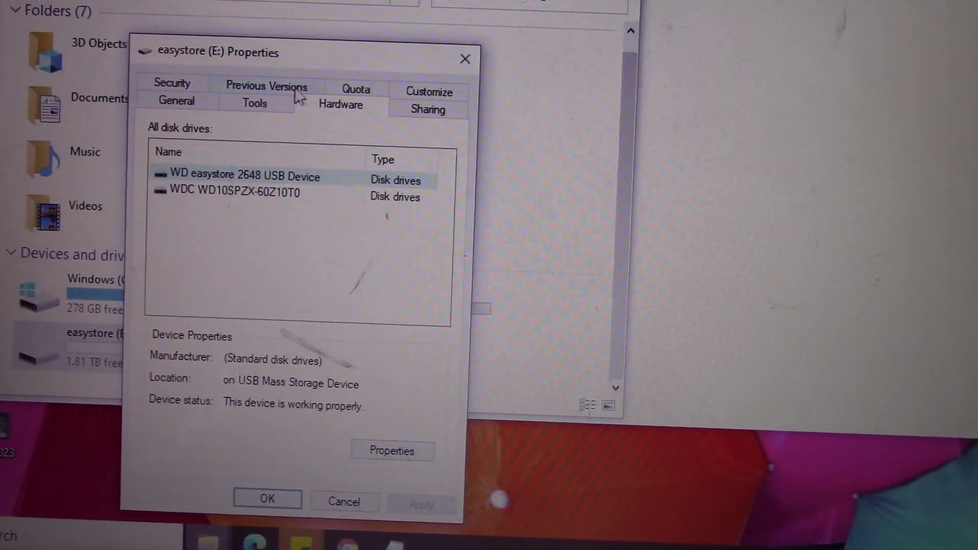
{"action": "left_click", "coordinate": [268, 107]}
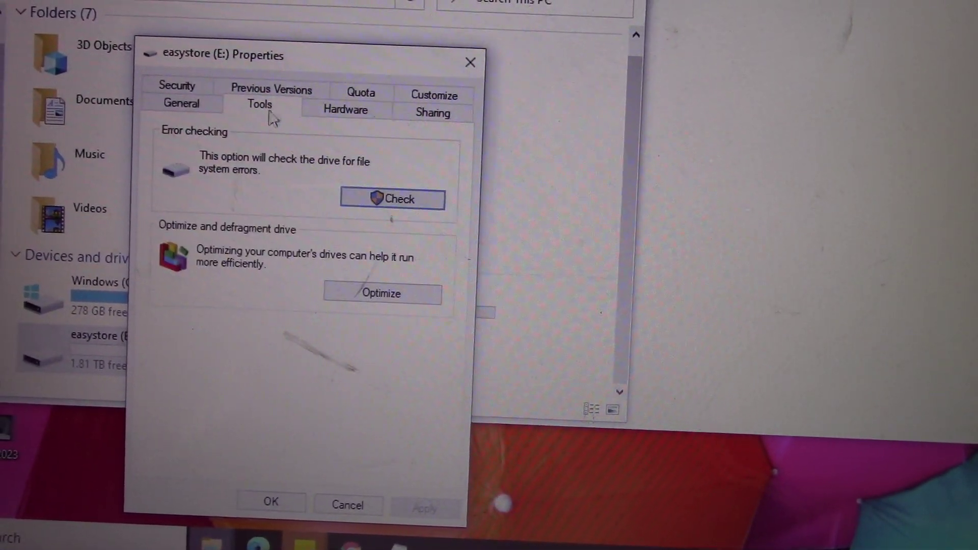
{"action": "left_click", "coordinate": [192, 104]}
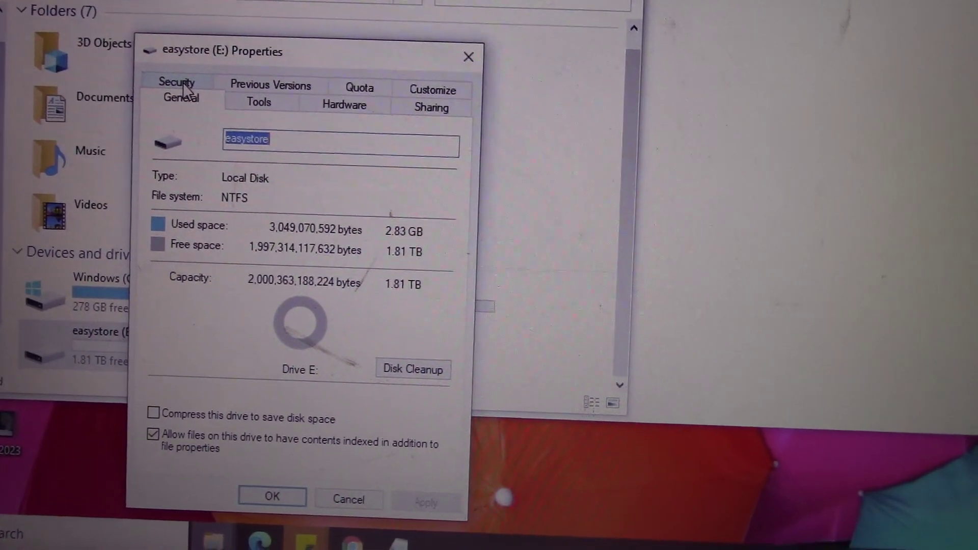
{"action": "left_click", "coordinate": [190, 85]}
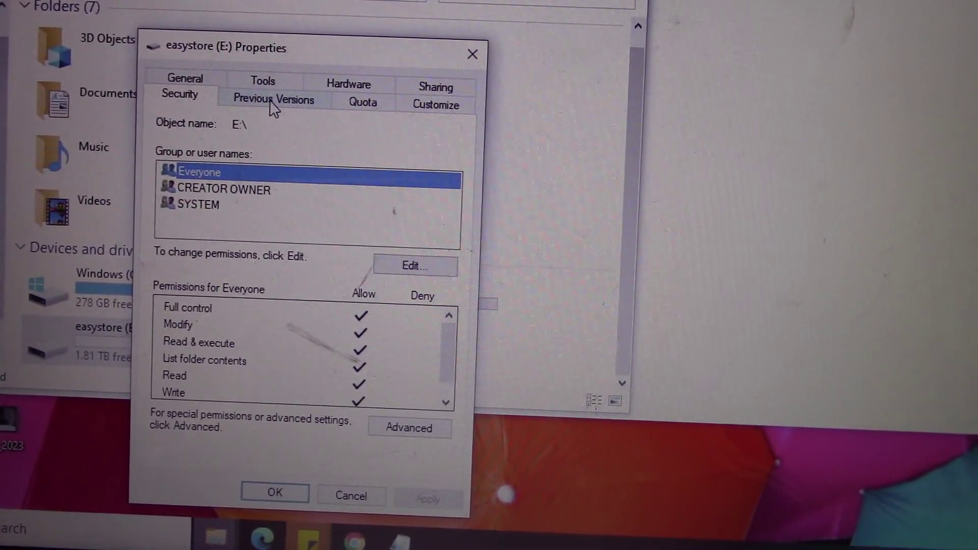
{"action": "left_click", "coordinate": [273, 103]}
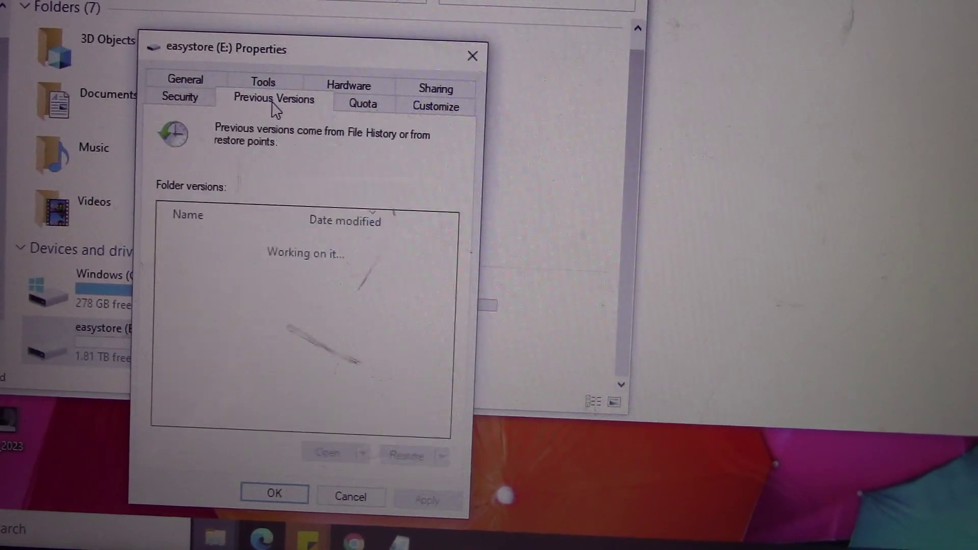
{"action": "left_click", "coordinate": [364, 107]}
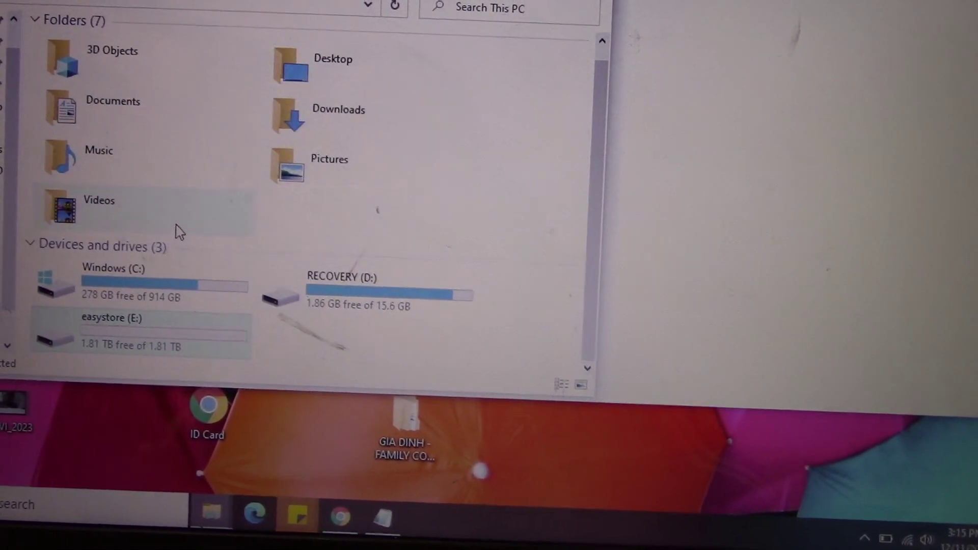
{"action": "right_click", "coordinate": [131, 336]}
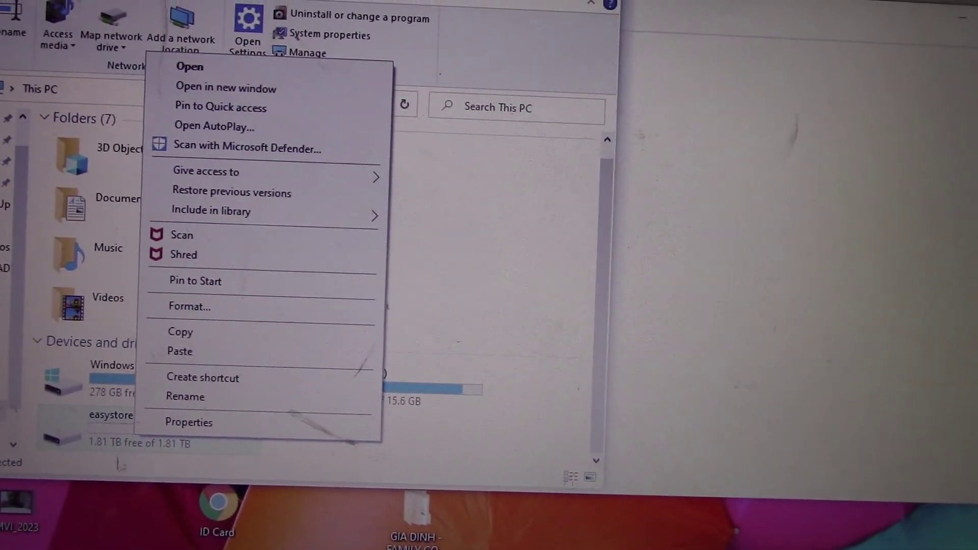
{"action": "left_click", "coordinate": [30, 462]}
{"action": "right_click", "coordinate": [107, 434]}
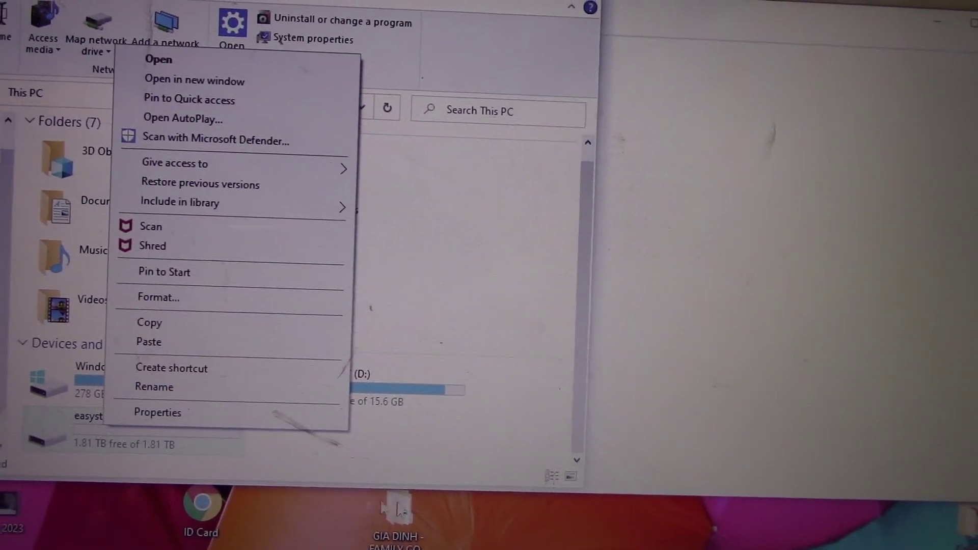
{"action": "left_click", "coordinate": [100, 465]}
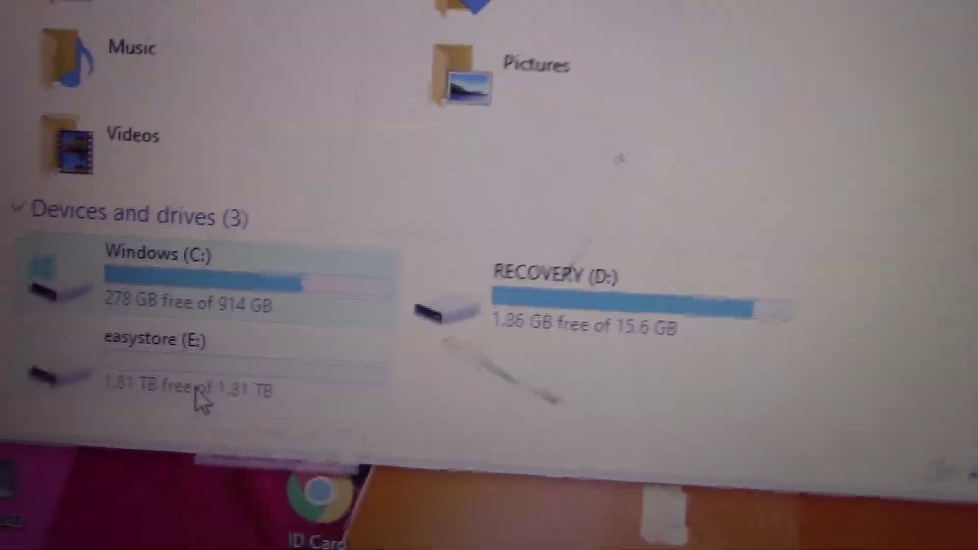
{"action": "left_click", "coordinate": [155, 451]}
{"action": "right_click", "coordinate": [252, 445]}
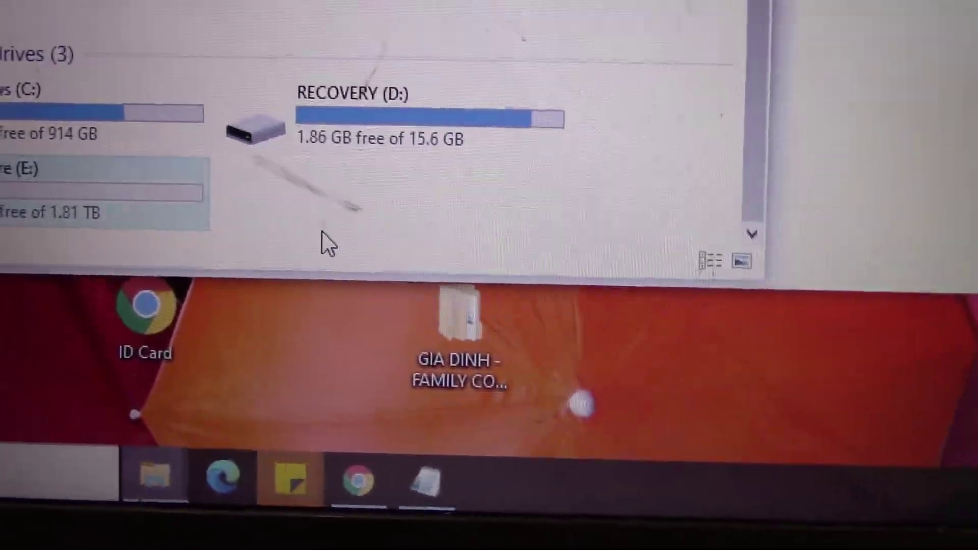
{"action": "left_click", "coordinate": [147, 130]}
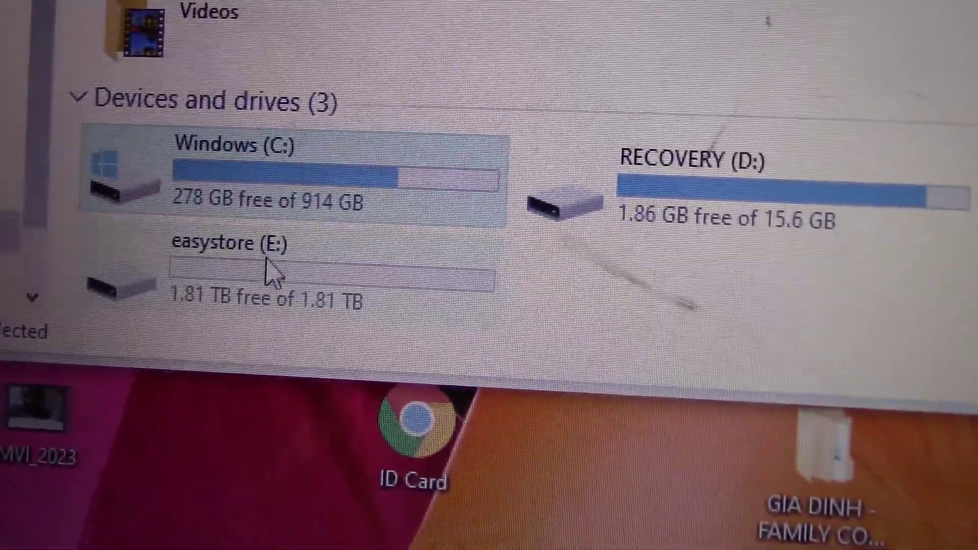
{"action": "left_click", "coordinate": [62, 177]}
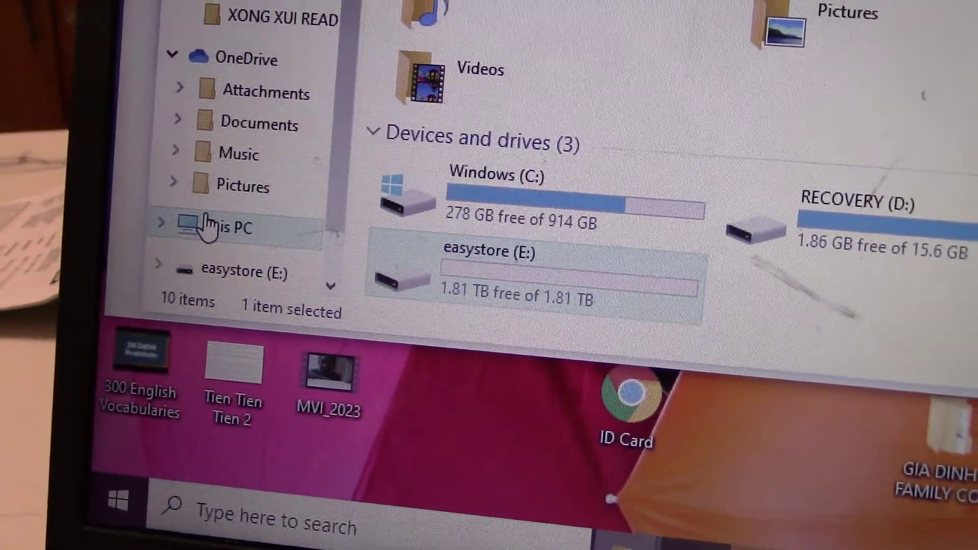
- Return to This PC and select the easystore (E:) drive
{"action": "left_click", "coordinate": [187, 225]}
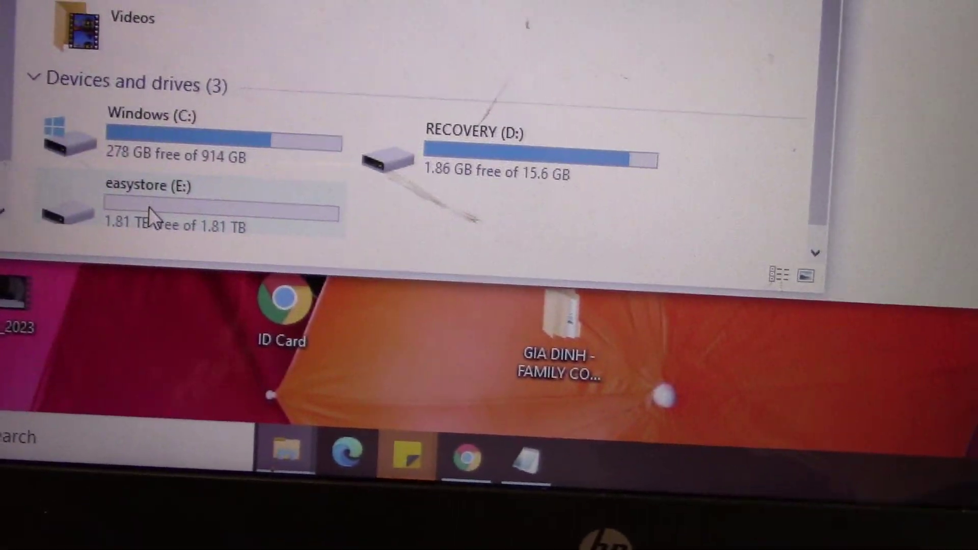
{"action": "left_click", "coordinate": [162, 215]}
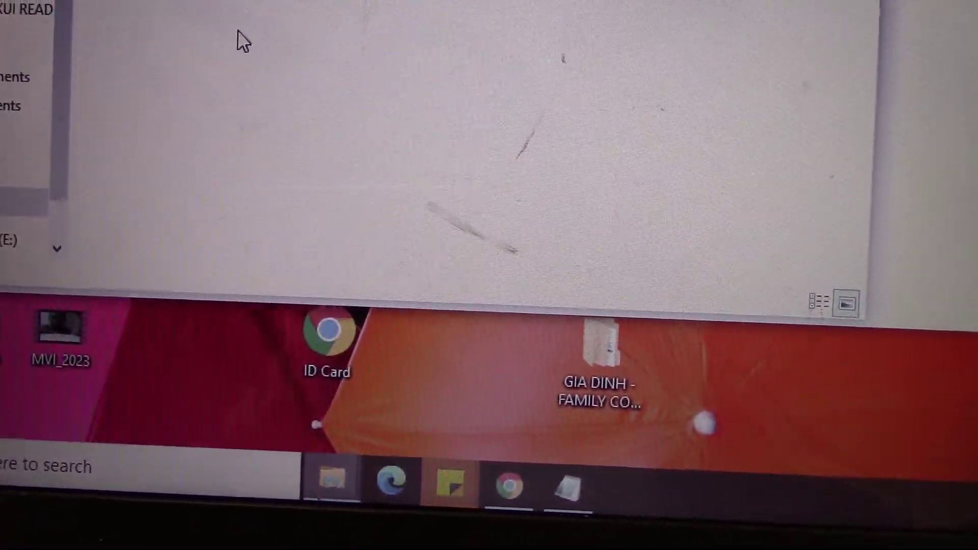